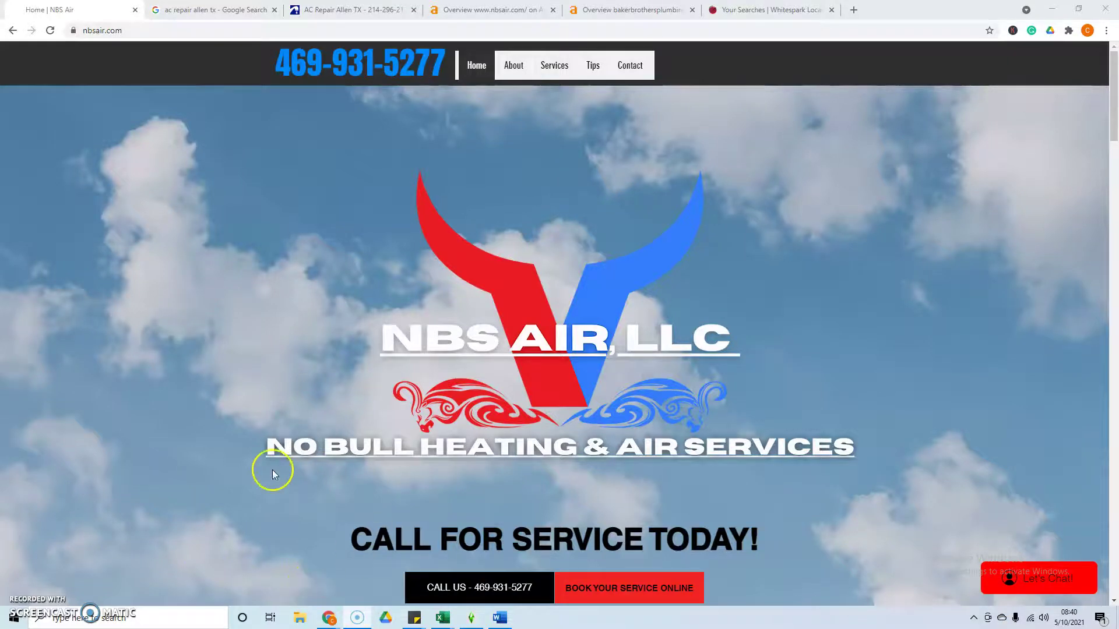
{"action": "scroll", "coordinate": [254, 469], "scroll_direction": "down", "scroll_amount": 5}
{"action": "scroll", "coordinate": [223, 467], "scroll_direction": "down", "scroll_amount": 3}
{"action": "scroll", "coordinate": [196, 458], "scroll_direction": "down", "scroll_amount": 3}
{"action": "scroll", "coordinate": [197, 457], "scroll_direction": "down", "scroll_amount": 2}
{"action": "scroll", "coordinate": [88, 451], "scroll_direction": "down", "scroll_amount": 2}
{"action": "scroll", "coordinate": [88, 447], "scroll_direction": "down", "scroll_amount": 3}
{"action": "scroll", "coordinate": [82, 440], "scroll_direction": "down", "scroll_amount": 4}
{"action": "scroll", "coordinate": [78, 439], "scroll_direction": "down", "scroll_amount": 1}
{"action": "scroll", "coordinate": [76, 438], "scroll_direction": "down", "scroll_amount": 2}
{"action": "scroll", "coordinate": [76, 438], "scroll_direction": "down", "scroll_amount": 3}
{"action": "scroll", "coordinate": [77, 438], "scroll_direction": "down", "scroll_amount": 1}
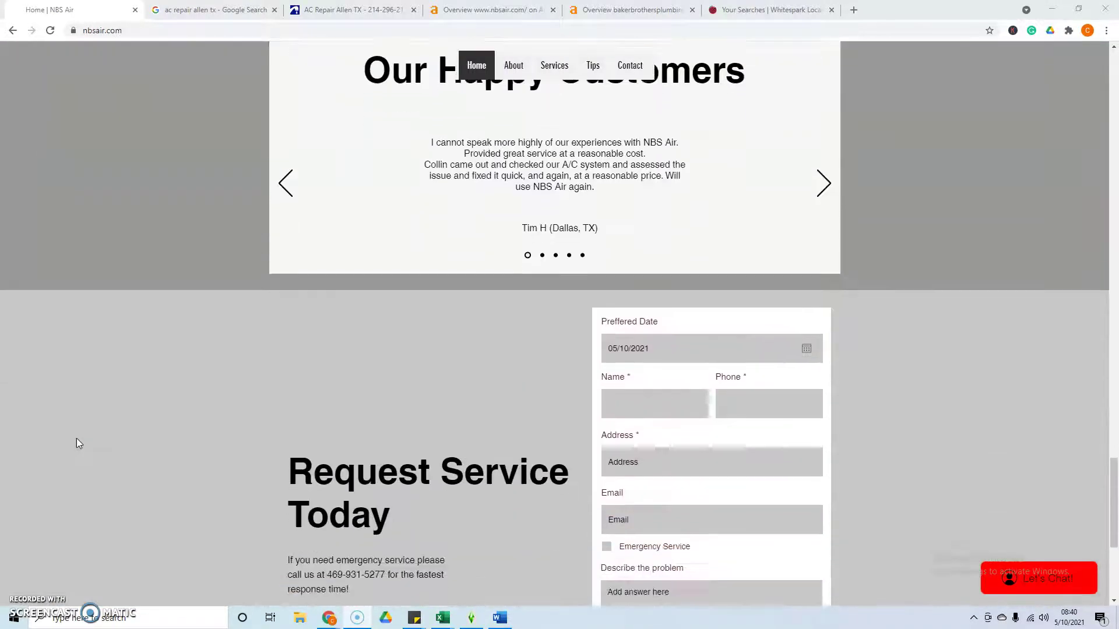
{"action": "scroll", "coordinate": [76, 439], "scroll_direction": "down", "scroll_amount": 2}
{"action": "scroll", "coordinate": [76, 439], "scroll_direction": "down", "scroll_amount": 1}
{"action": "scroll", "coordinate": [78, 440], "scroll_direction": "up", "scroll_amount": 1}
{"action": "scroll", "coordinate": [77, 439], "scroll_direction": "up", "scroll_amount": 4}
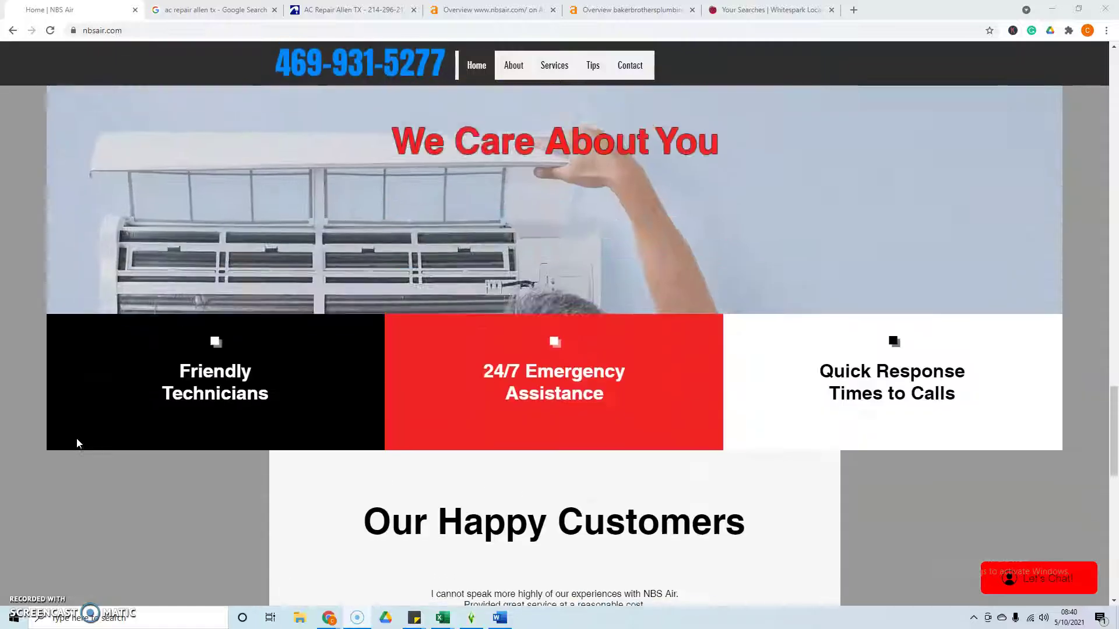
{"action": "scroll", "coordinate": [77, 439], "scroll_direction": "up", "scroll_amount": 3}
{"action": "scroll", "coordinate": [78, 440], "scroll_direction": "up", "scroll_amount": 3}
{"action": "scroll", "coordinate": [76, 438], "scroll_direction": "up", "scroll_amount": 3}
{"action": "scroll", "coordinate": [77, 438], "scroll_direction": "up", "scroll_amount": 4}
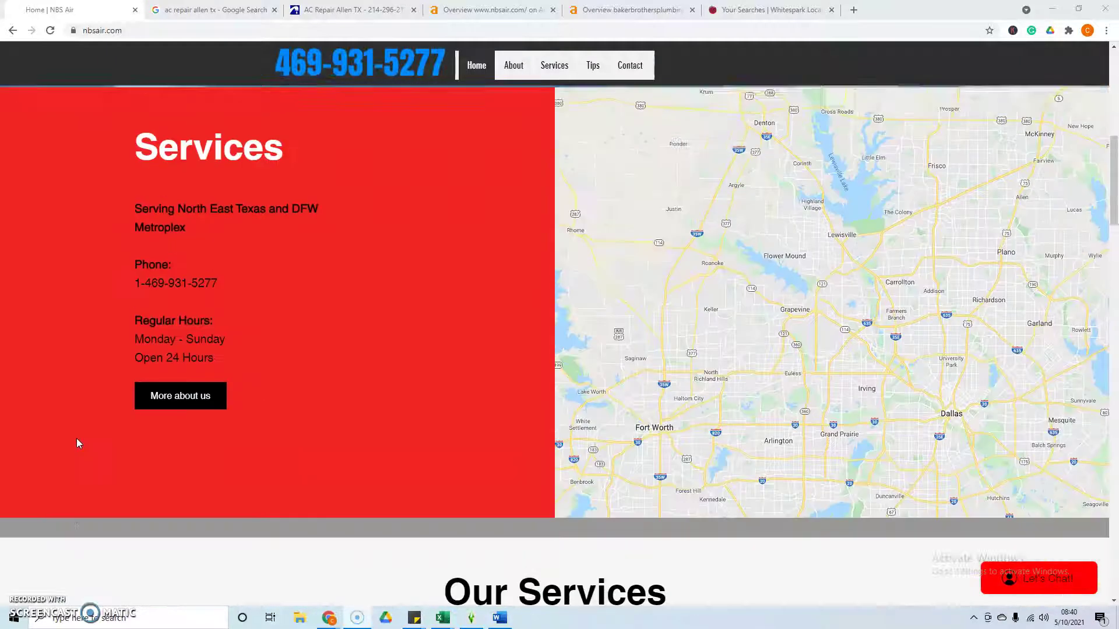
{"action": "scroll", "coordinate": [77, 439], "scroll_direction": "up", "scroll_amount": 3}
{"action": "scroll", "coordinate": [75, 439], "scroll_direction": "up", "scroll_amount": 2}
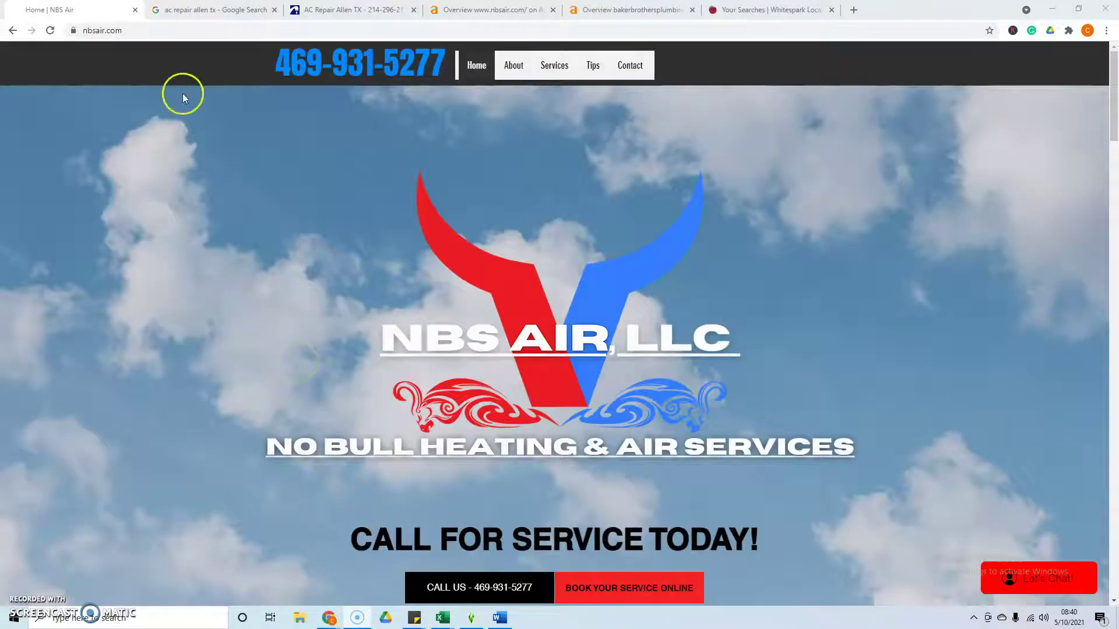
Bring up the 'ac repair allen tx' Google Search results to scan local and organic listings.
{"action": "left_click", "coordinate": [214, 9]}
{"action": "scroll", "coordinate": [113, 122], "scroll_direction": "up", "scroll_amount": 2}
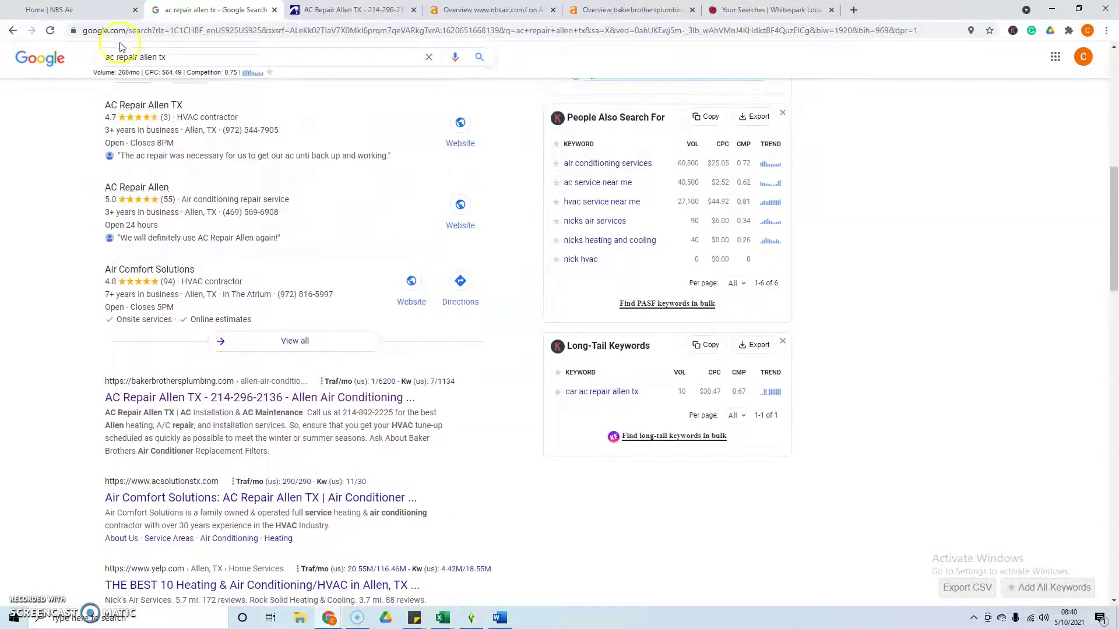
{"action": "scroll", "coordinate": [88, 253], "scroll_direction": "down", "scroll_amount": 1}
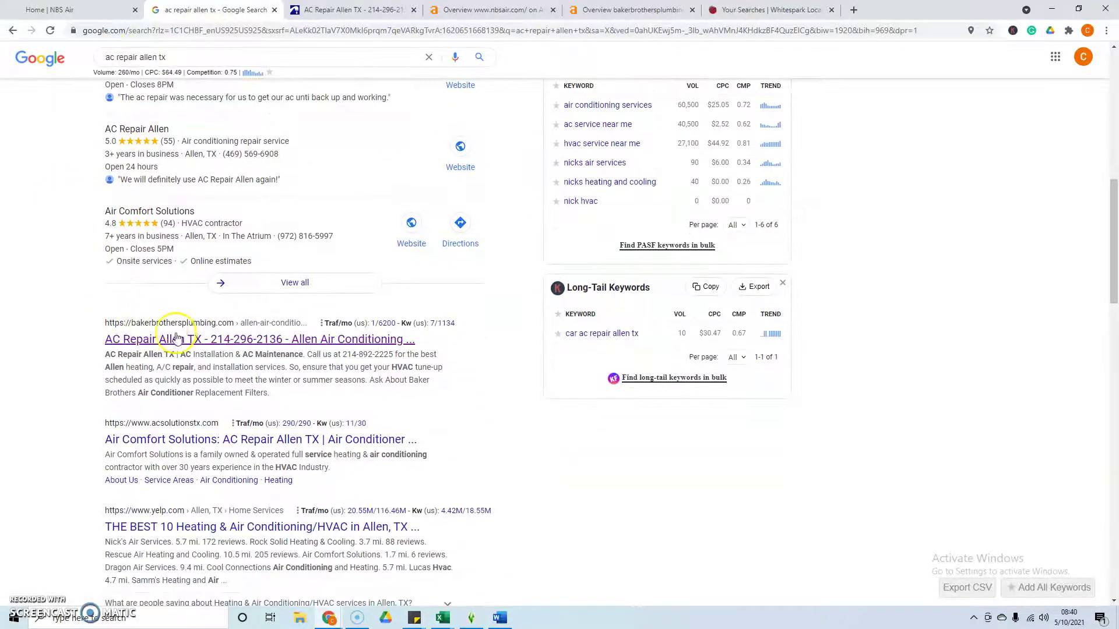
{"action": "scroll", "coordinate": [175, 328], "scroll_direction": "up", "scroll_amount": 5}
{"action": "scroll", "coordinate": [123, 210], "scroll_direction": "up", "scroll_amount": 2}
{"action": "scroll", "coordinate": [96, 411], "scroll_direction": "down", "scroll_amount": 1}
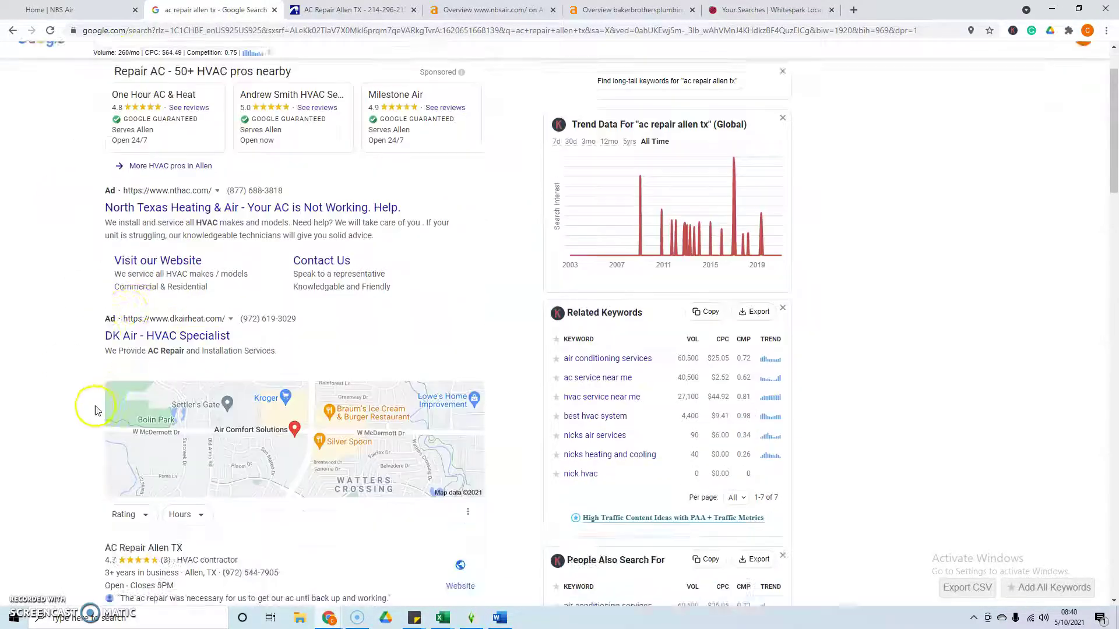
{"action": "scroll", "coordinate": [97, 411], "scroll_direction": "down", "scroll_amount": 5}
{"action": "scroll", "coordinate": [368, 470], "scroll_direction": "up", "scroll_amount": 1}
{"action": "scroll", "coordinate": [40, 376], "scroll_direction": "down", "scroll_amount": 2}
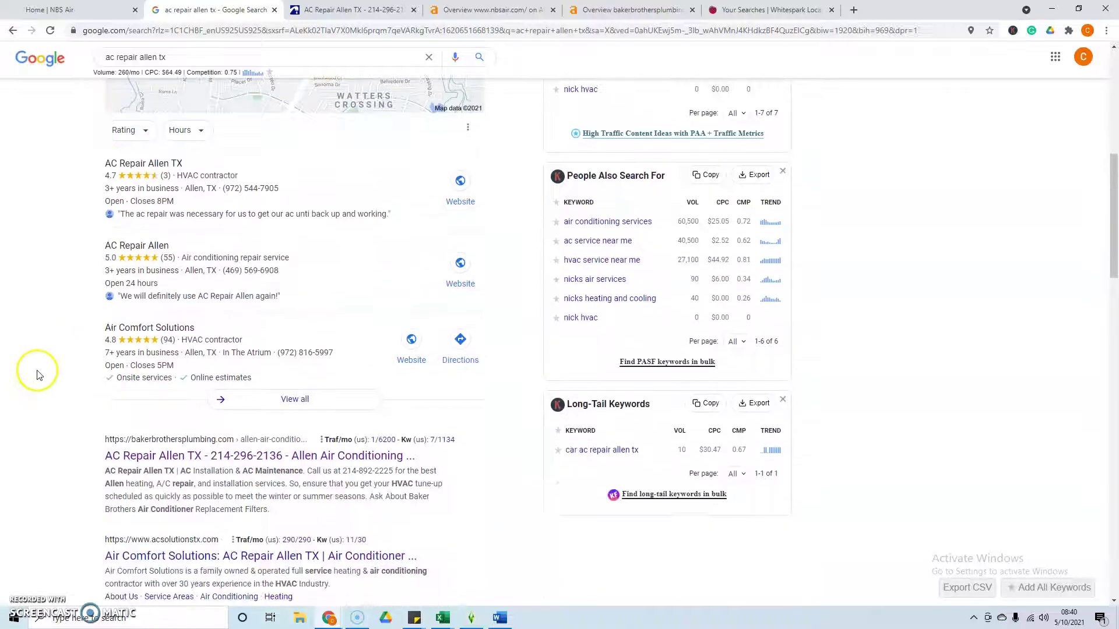
{"action": "scroll", "coordinate": [40, 377], "scroll_direction": "down", "scroll_amount": 1}
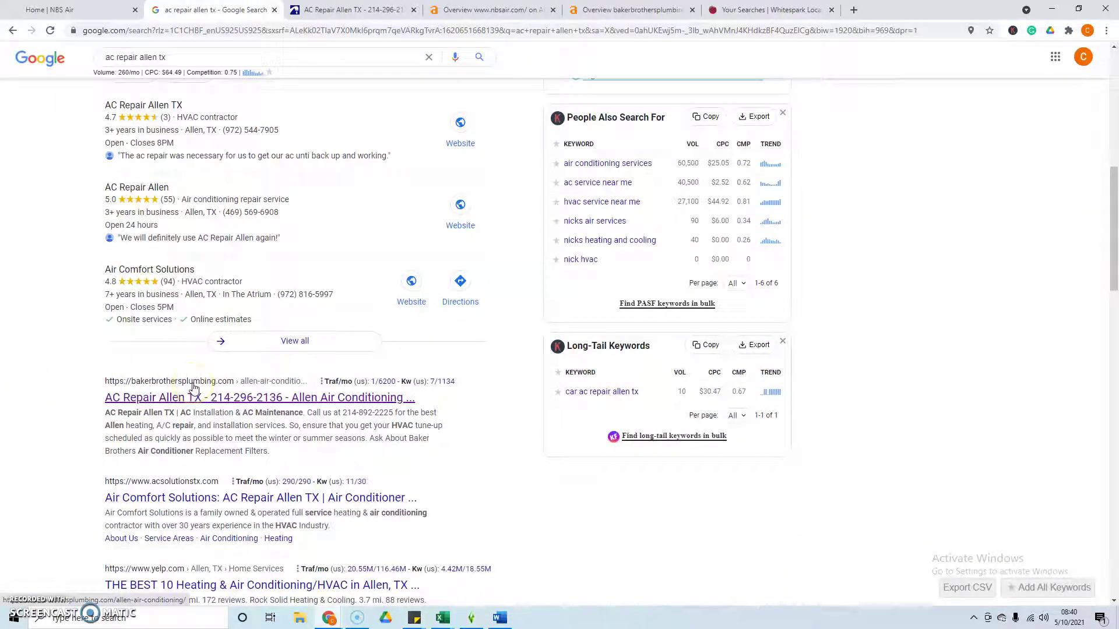
View Baker Brothers' Allen TX air conditioning repair page down to its footer.
{"action": "left_click", "coordinate": [331, 13]}
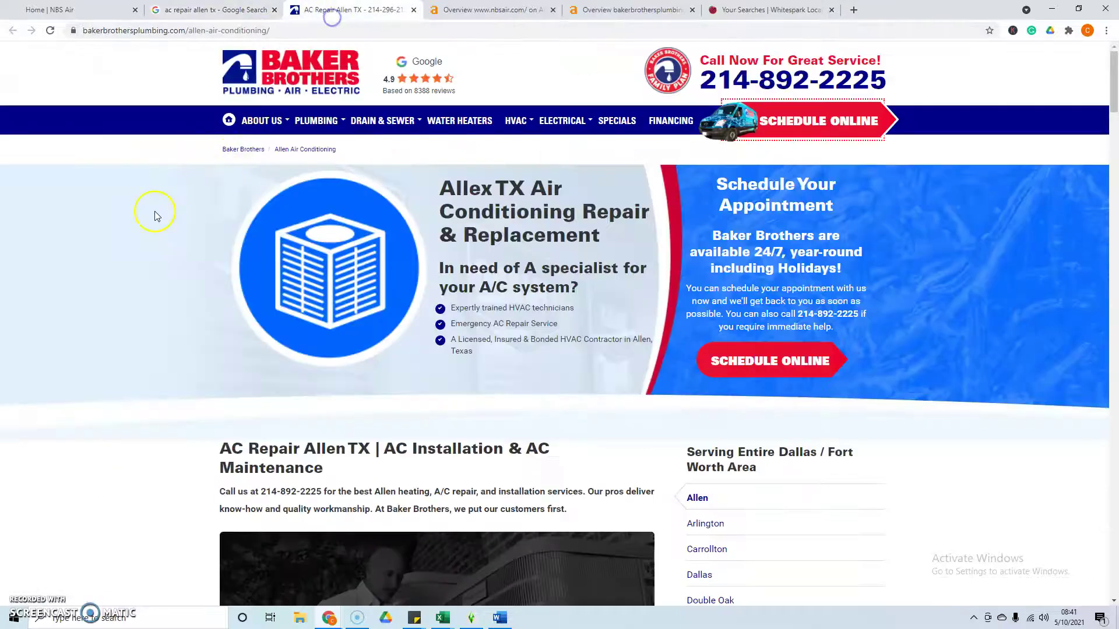
{"action": "scroll", "coordinate": [143, 236], "scroll_direction": "down", "scroll_amount": 3}
{"action": "scroll", "coordinate": [142, 235], "scroll_direction": "down", "scroll_amount": 4}
{"action": "scroll", "coordinate": [141, 234], "scroll_direction": "down", "scroll_amount": 4}
{"action": "scroll", "coordinate": [135, 235], "scroll_direction": "down", "scroll_amount": 3}
{"action": "scroll", "coordinate": [131, 233], "scroll_direction": "down", "scroll_amount": 5}
{"action": "scroll", "coordinate": [130, 233], "scroll_direction": "down", "scroll_amount": 4}
{"action": "scroll", "coordinate": [118, 232], "scroll_direction": "down", "scroll_amount": 4}
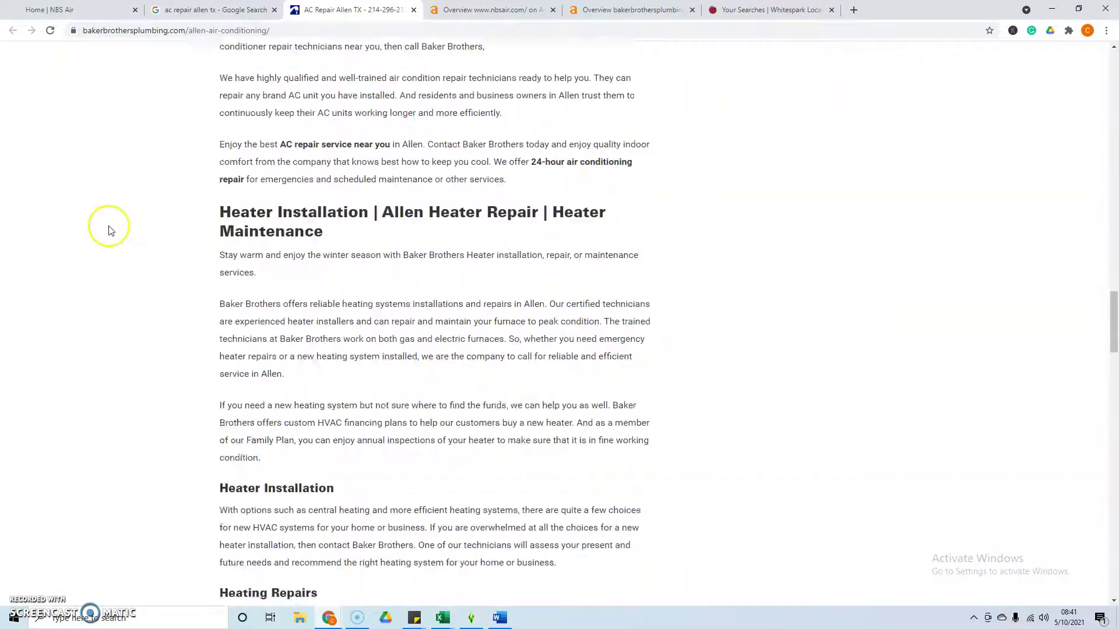
{"action": "scroll", "coordinate": [109, 230], "scroll_direction": "down", "scroll_amount": 2}
{"action": "scroll", "coordinate": [109, 229], "scroll_direction": "down", "scroll_amount": 5}
{"action": "scroll", "coordinate": [109, 230], "scroll_direction": "down", "scroll_amount": 3}
{"action": "scroll", "coordinate": [109, 230], "scroll_direction": "down", "scroll_amount": 4}
{"action": "scroll", "coordinate": [110, 230], "scroll_direction": "down", "scroll_amount": 5}
{"action": "scroll", "coordinate": [109, 230], "scroll_direction": "down", "scroll_amount": 3}
{"action": "scroll", "coordinate": [109, 231], "scroll_direction": "down", "scroll_amount": 2}
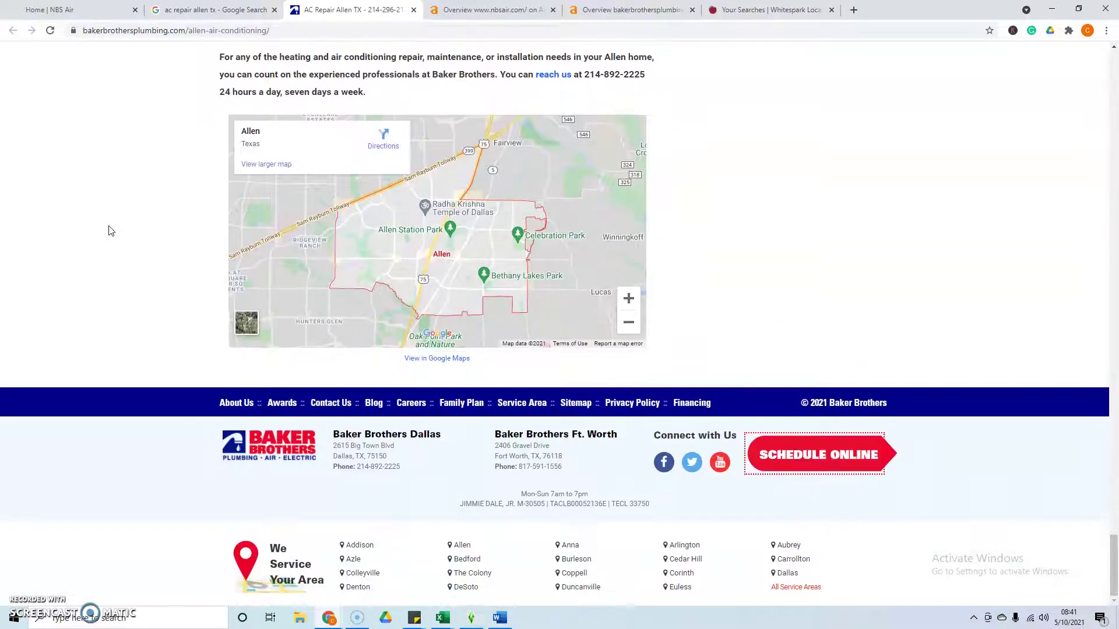
{"action": "scroll", "coordinate": [109, 231], "scroll_direction": "up", "scroll_amount": 3}
{"action": "scroll", "coordinate": [110, 231], "scroll_direction": "up", "scroll_amount": 5}
{"action": "scroll", "coordinate": [109, 231], "scroll_direction": "up", "scroll_amount": 5}
{"action": "scroll", "coordinate": [109, 231], "scroll_direction": "up", "scroll_amount": 5}
{"action": "scroll", "coordinate": [109, 231], "scroll_direction": "up", "scroll_amount": 5}
{"action": "scroll", "coordinate": [110, 231], "scroll_direction": "up", "scroll_amount": 5}
{"action": "scroll", "coordinate": [109, 231], "scroll_direction": "up", "scroll_amount": 5}
{"action": "scroll", "coordinate": [109, 231], "scroll_direction": "up", "scroll_amount": 5}
{"action": "scroll", "coordinate": [109, 232], "scroll_direction": "up", "scroll_amount": 4}
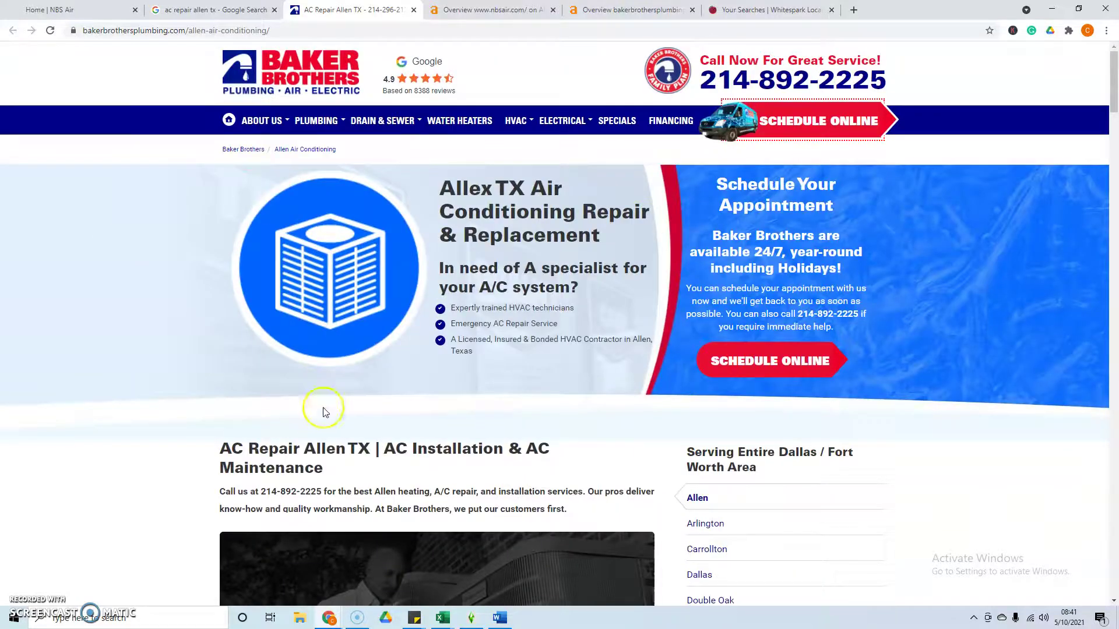
Highlight the keyword's monthly search volume figure on the 'ac repair allen tx' results, then clear it.
{"action": "left_click", "coordinate": [209, 14]}
{"action": "scroll", "coordinate": [263, 101], "scroll_direction": "up", "scroll_amount": 1}
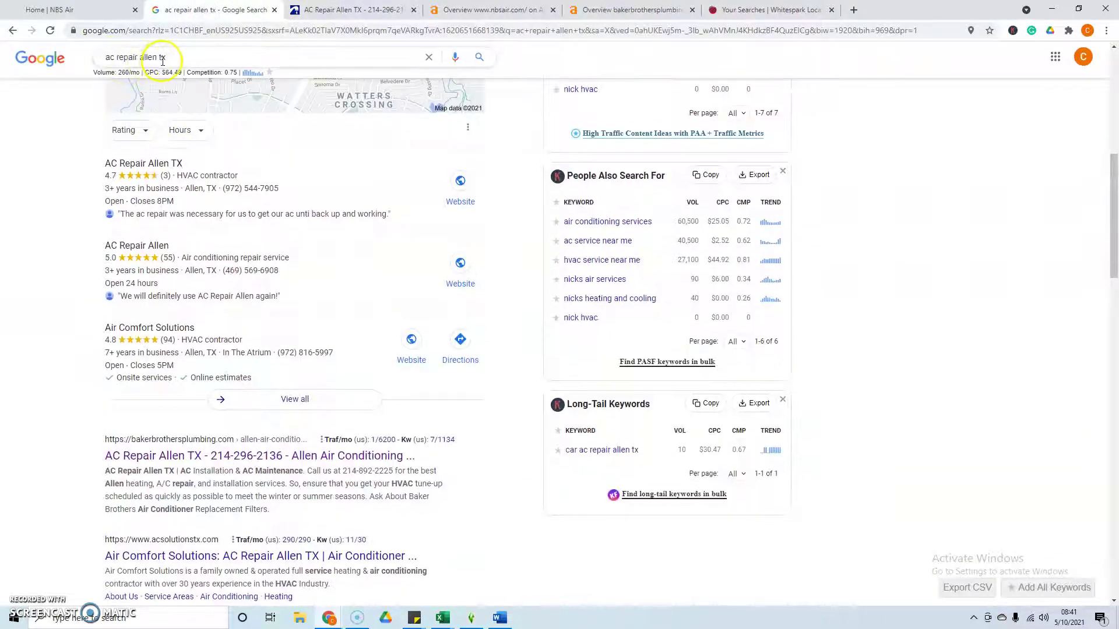
{"action": "left_click_drag", "start_coordinate": [95, 72], "coordinate": [137, 78]}
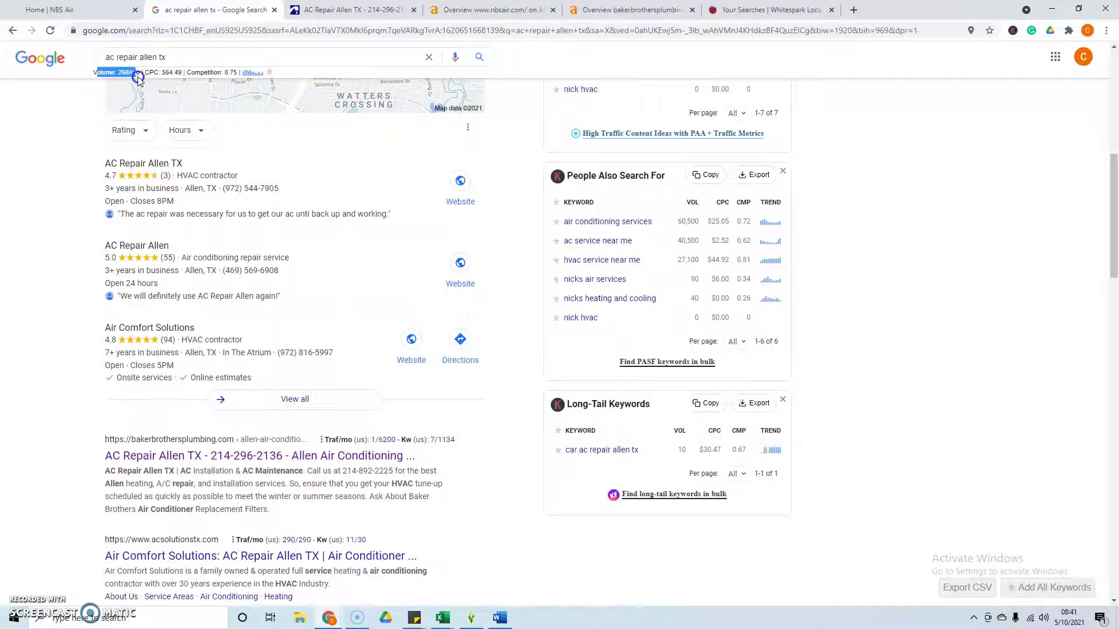
{"action": "left_click", "coordinate": [62, 125]}
{"action": "scroll", "coordinate": [120, 294], "scroll_direction": "up", "scroll_amount": 2}
{"action": "scroll", "coordinate": [120, 374], "scroll_direction": "up", "scroll_amount": 1}
{"action": "scroll", "coordinate": [95, 369], "scroll_direction": "up", "scroll_amount": 1}
{"action": "scroll", "coordinate": [90, 364], "scroll_direction": "up", "scroll_amount": 1}
{"action": "scroll", "coordinate": [90, 365], "scroll_direction": "down", "scroll_amount": 1}
{"action": "scroll", "coordinate": [75, 300], "scroll_direction": "down", "scroll_amount": 3}
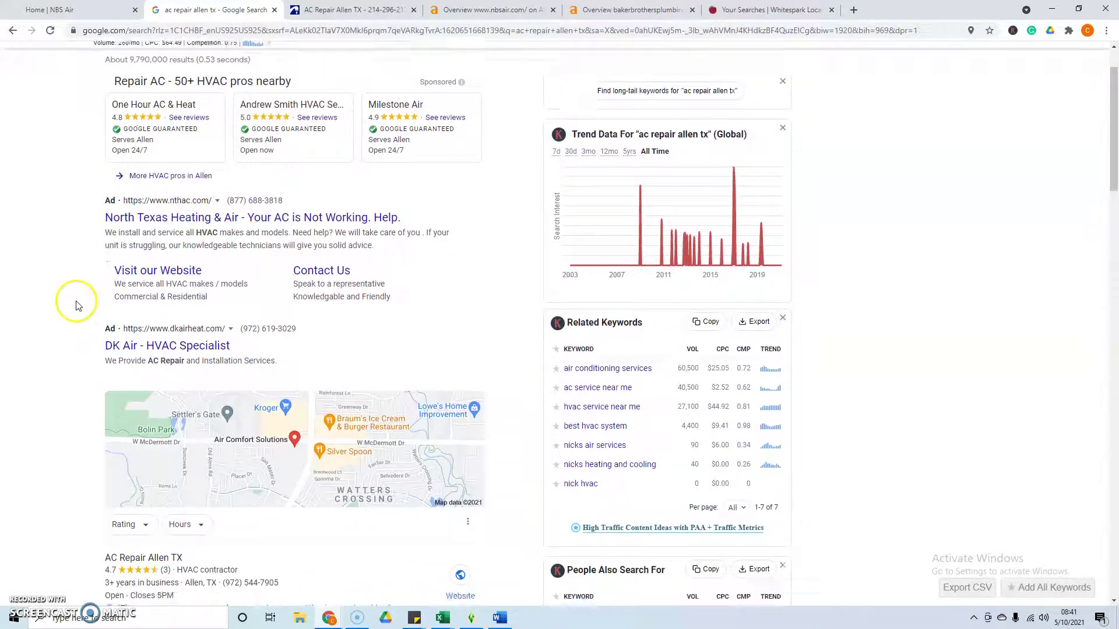
{"action": "scroll", "coordinate": [77, 298], "scroll_direction": "down", "scroll_amount": 1}
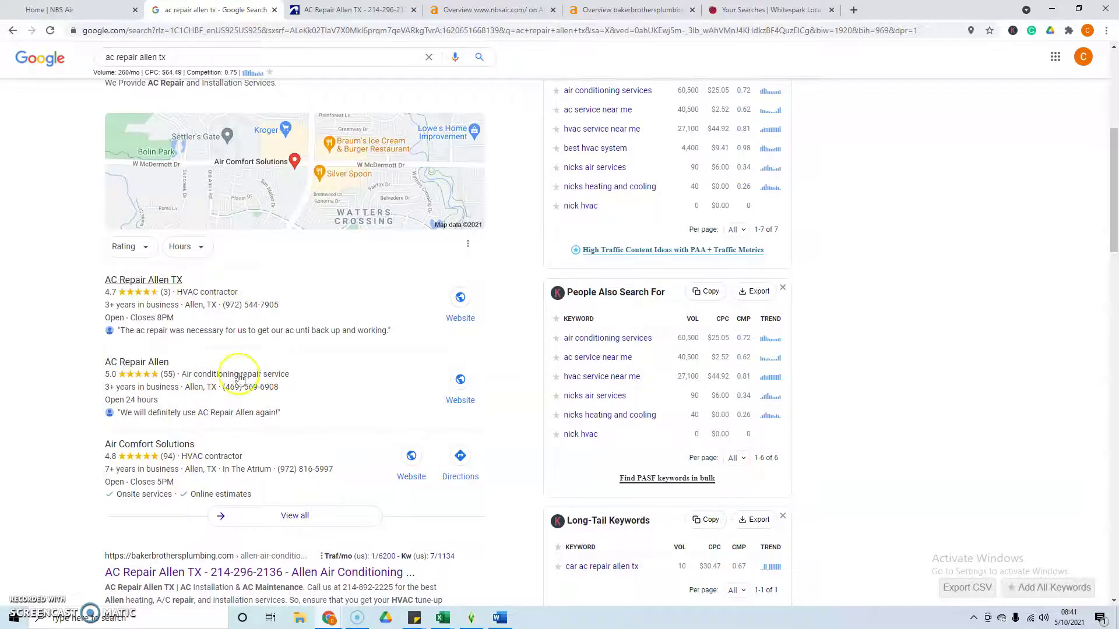
{"action": "scroll", "coordinate": [219, 512], "scroll_direction": "down", "scroll_amount": 1}
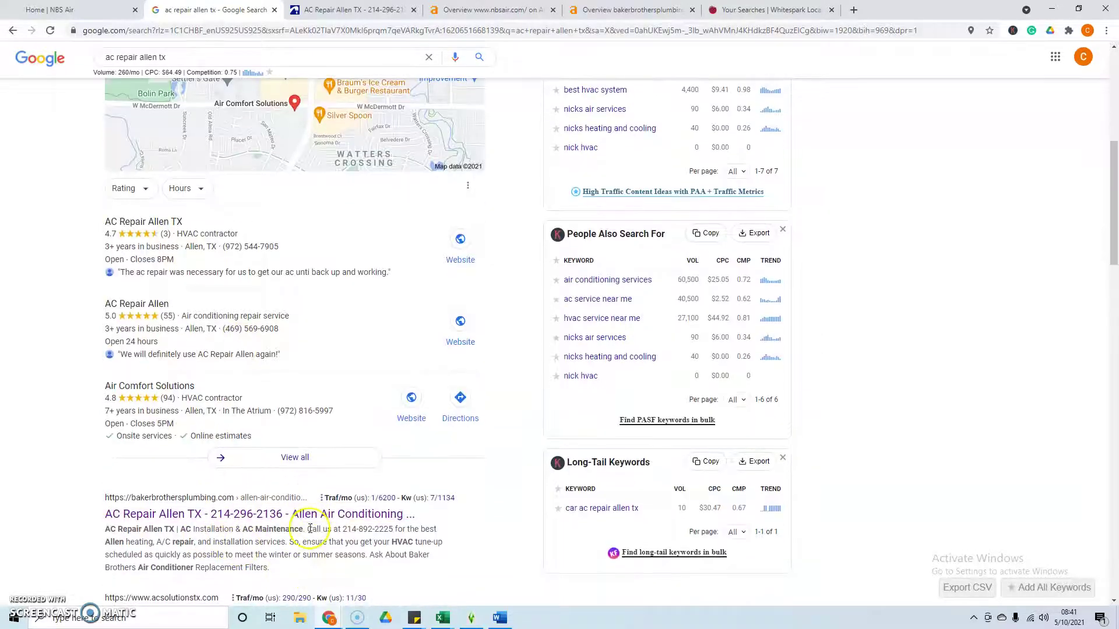
{"action": "scroll", "coordinate": [97, 446], "scroll_direction": "up", "scroll_amount": 1}
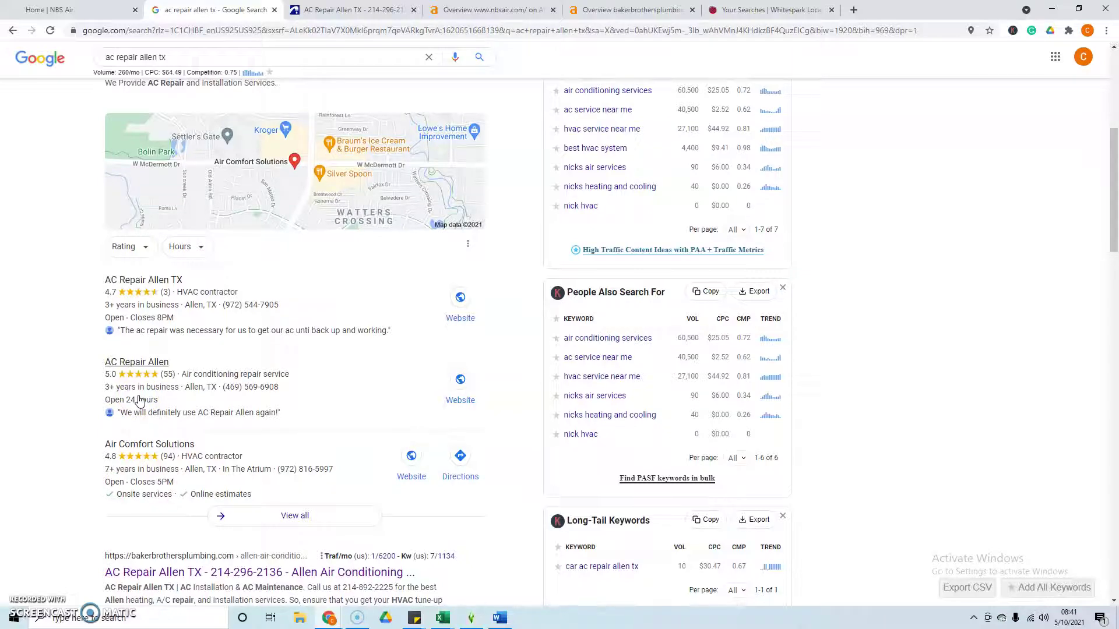
Review the local pack listings, then move to Whitespark's saved citation searches.
{"action": "left_click", "coordinate": [232, 350]}
{"action": "left_click", "coordinate": [259, 345]}
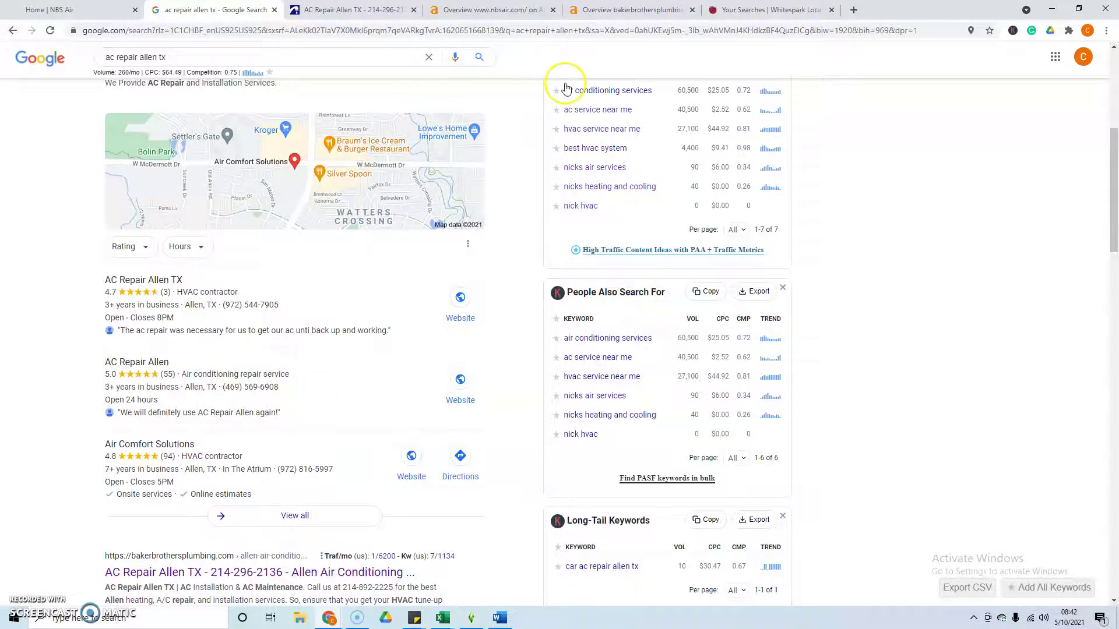
{"action": "left_click", "coordinate": [747, 11]}
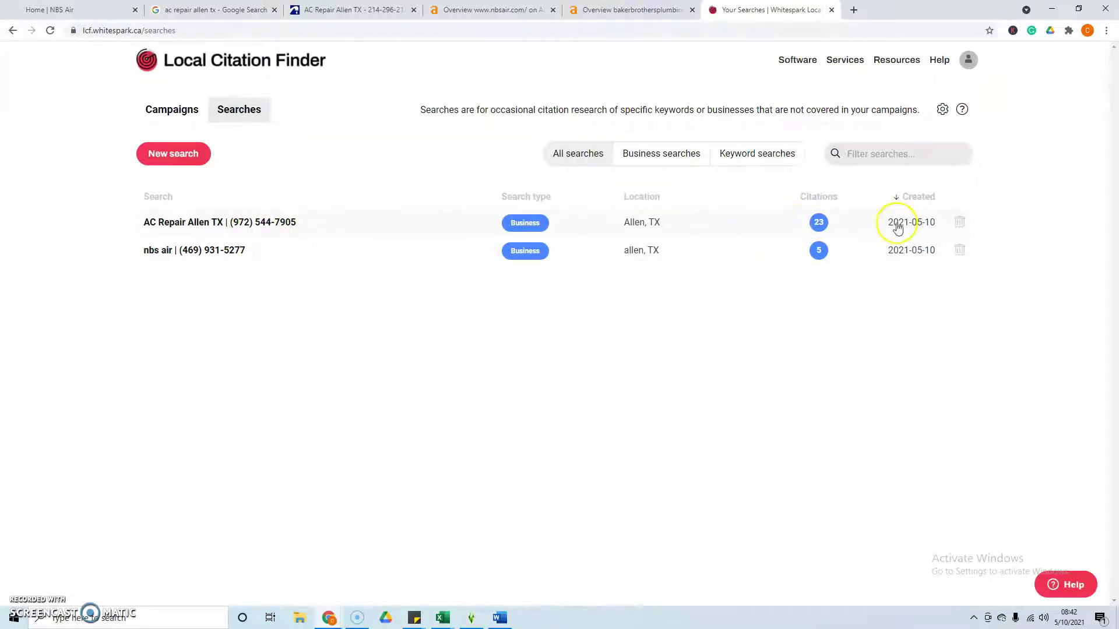
Check the 23 citation sources for AC Repair Allen TX, then bring up the Ahrefs nbsair.com overview.
{"action": "left_click", "coordinate": [754, 228]}
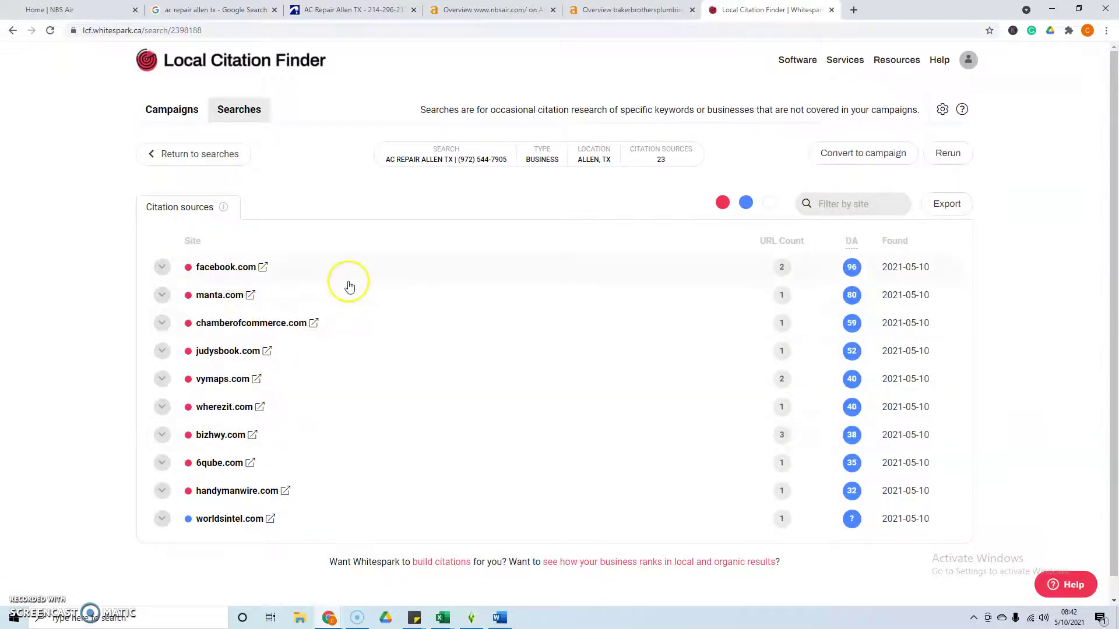
{"action": "left_click", "coordinate": [187, 155]}
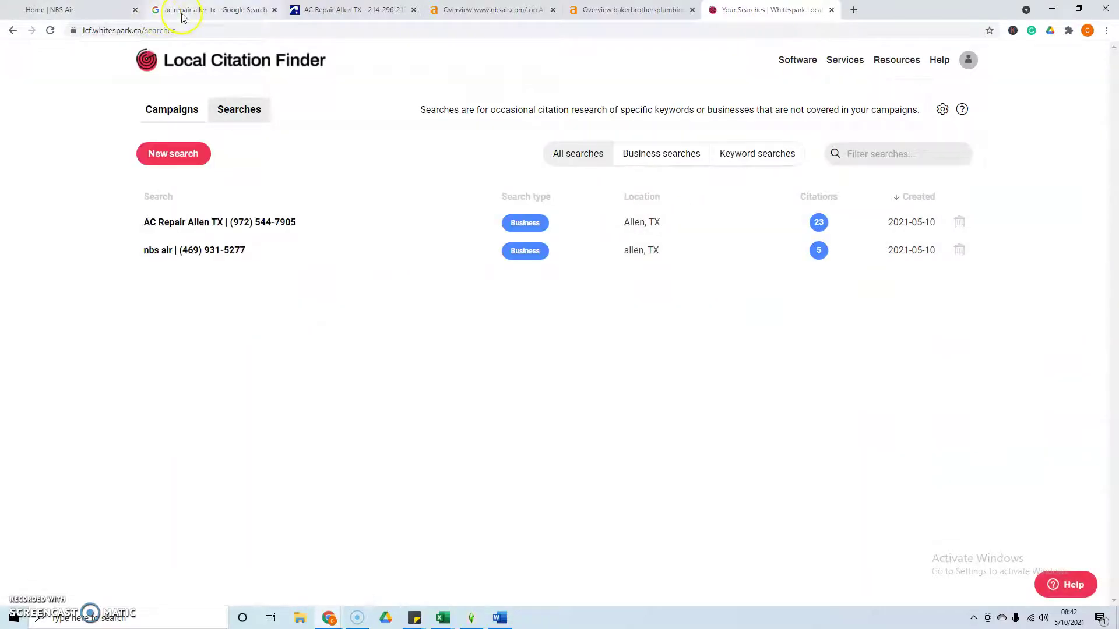
{"action": "left_click", "coordinate": [519, 12]}
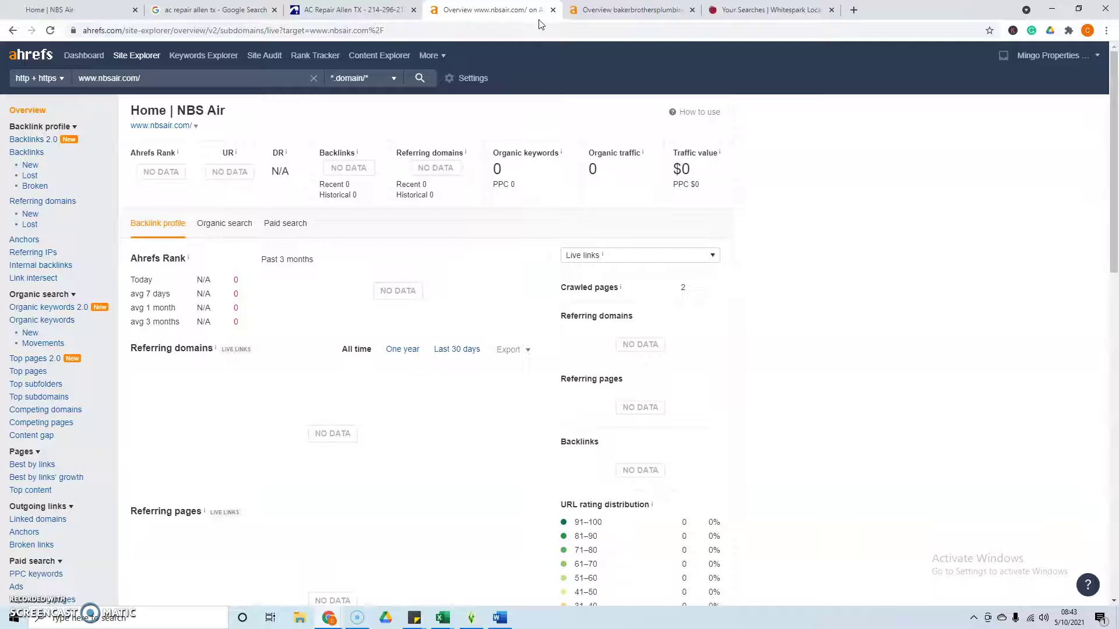
Review nbsair.com's empty backlink stats, then switch to the bakerbrothersplumbing.com Allen page overview.
{"action": "left_click", "coordinate": [495, 183]}
{"action": "left_click", "coordinate": [248, 259]}
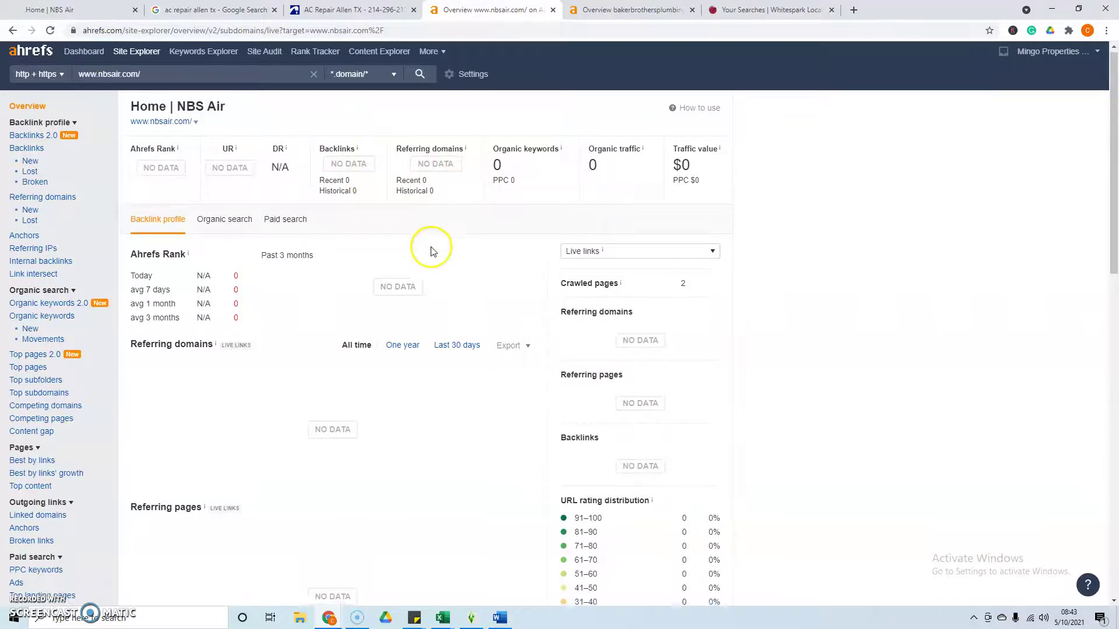
{"action": "scroll", "coordinate": [429, 250], "scroll_direction": "down", "scroll_amount": 4}
{"action": "scroll", "coordinate": [430, 250], "scroll_direction": "up", "scroll_amount": 4}
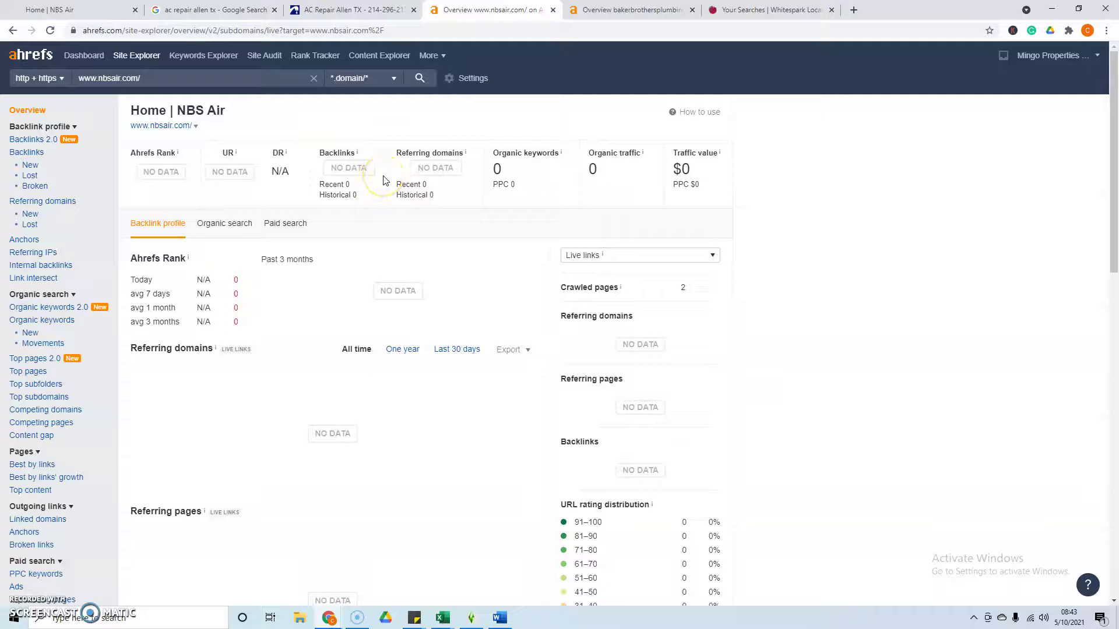
{"action": "scroll", "coordinate": [382, 180], "scroll_direction": "down", "scroll_amount": 1}
{"action": "scroll", "coordinate": [376, 180], "scroll_direction": "up", "scroll_amount": 1}
{"action": "left_click", "coordinate": [623, 18]}
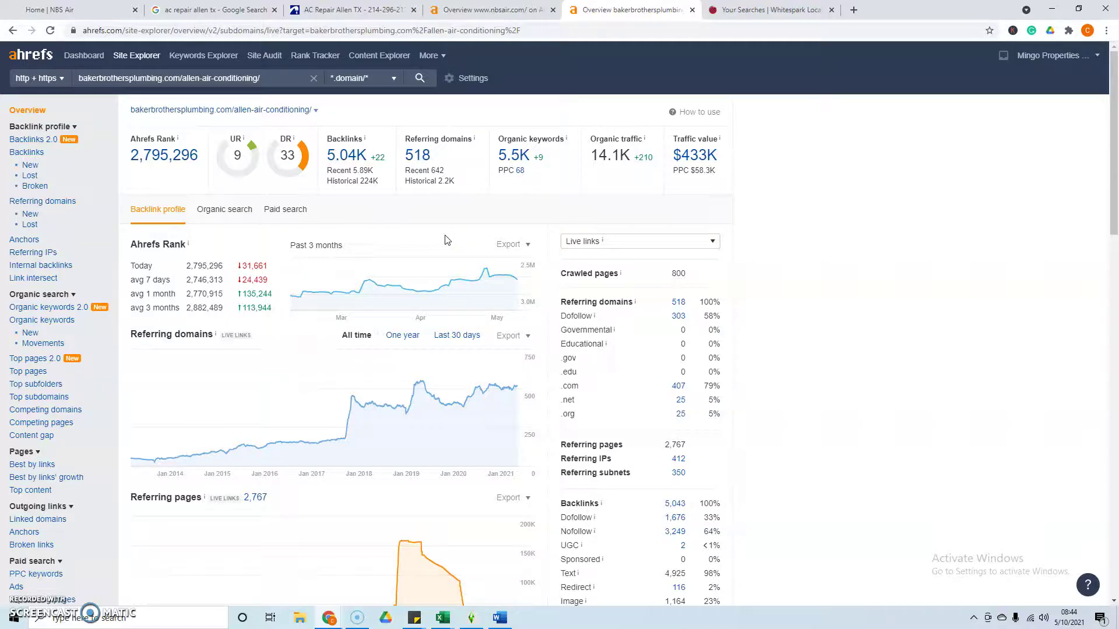
{"action": "left_click", "coordinate": [700, 89]}
{"action": "left_click", "coordinate": [20, 603]}
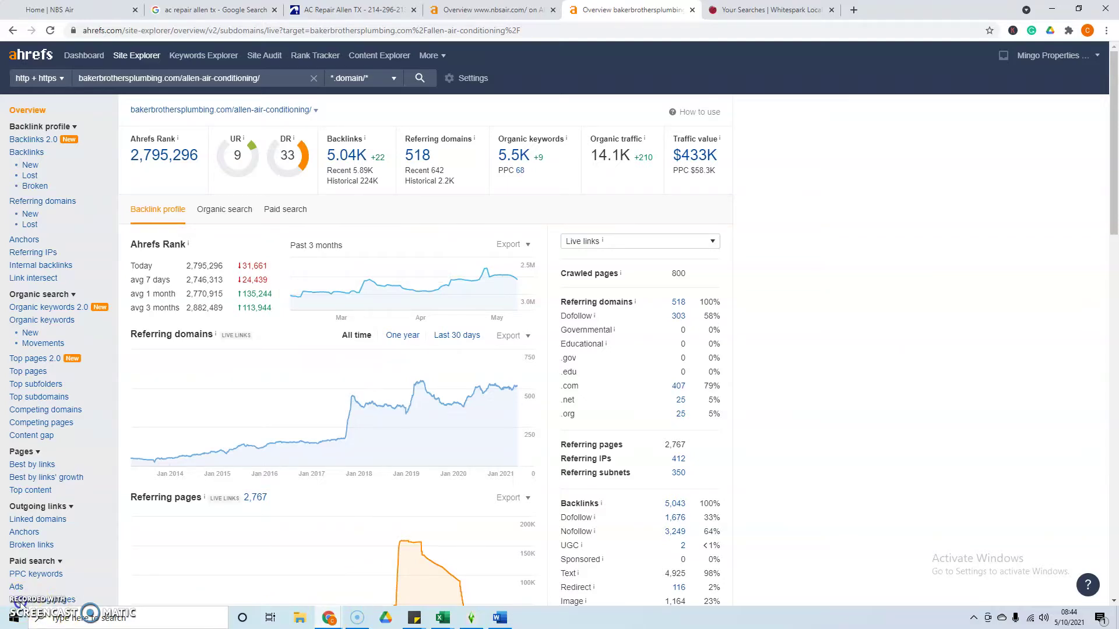